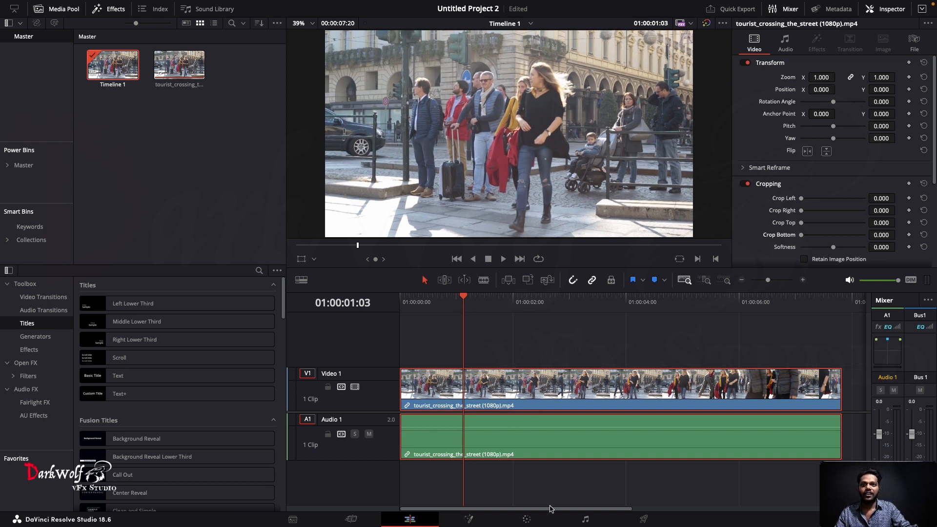
# Open the timeline clip on the Color page for grading
pyautogui.click(527, 519)
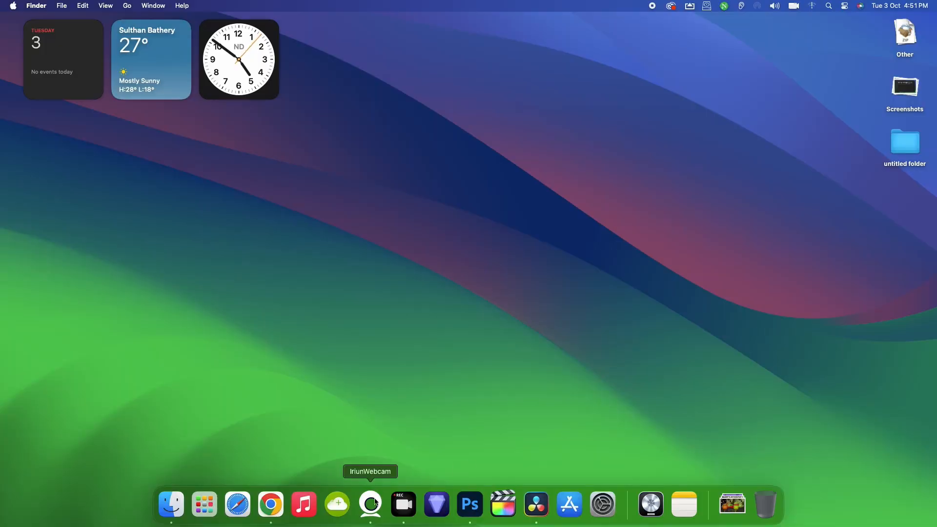
# Switch to Chrome and look through the DaVinci Resolve tutorials in the Darkwolf vFx Studio site's Editing Desk section
pyautogui.click(269, 504)
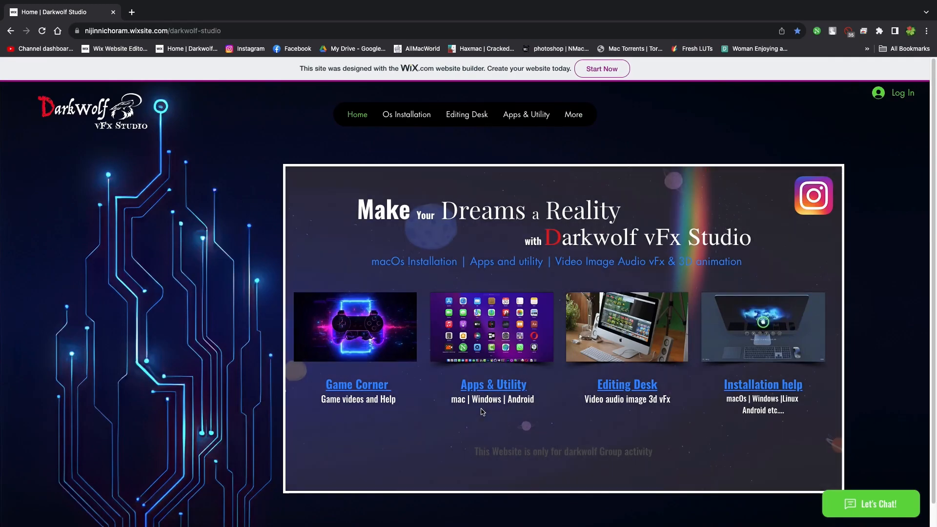
pyautogui.click(606, 340)
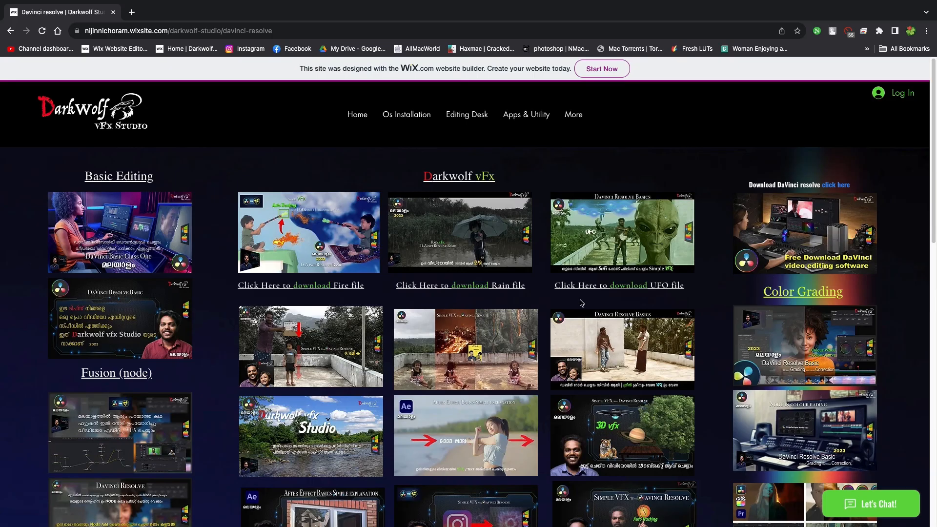
pyautogui.scroll(-7, 581, 303)
pyautogui.scroll(-4, 581, 303)
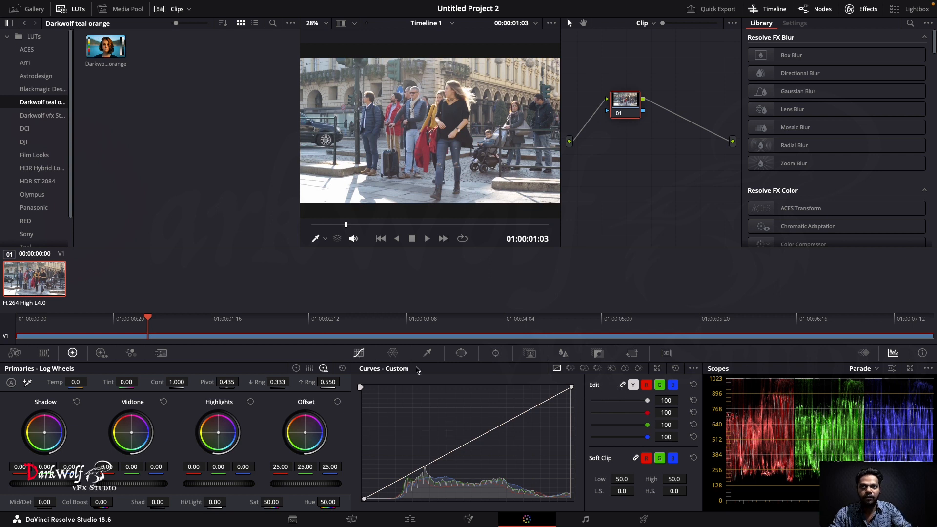
# Unlink the custom curve channels and shift the green and blue curves' white points inward by about one fifth of the graph width
pyautogui.click(622, 386)
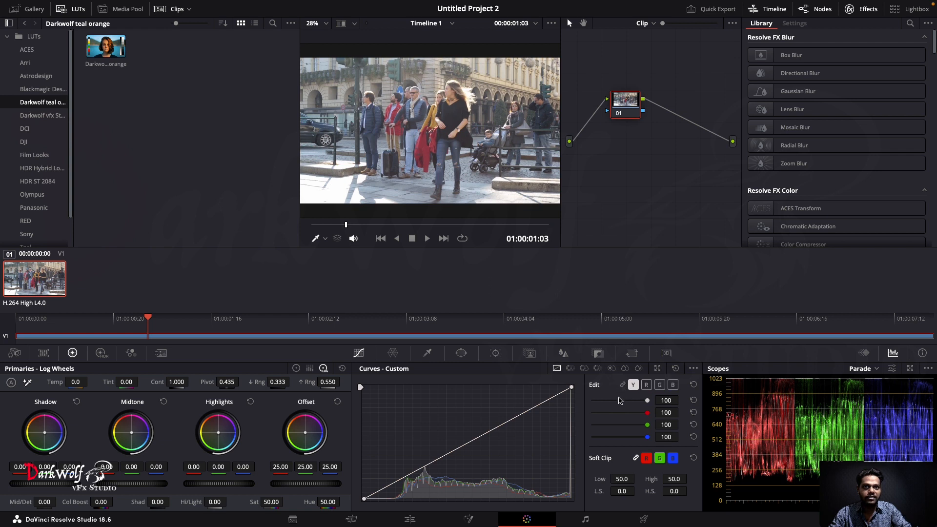
pyautogui.click(646, 385)
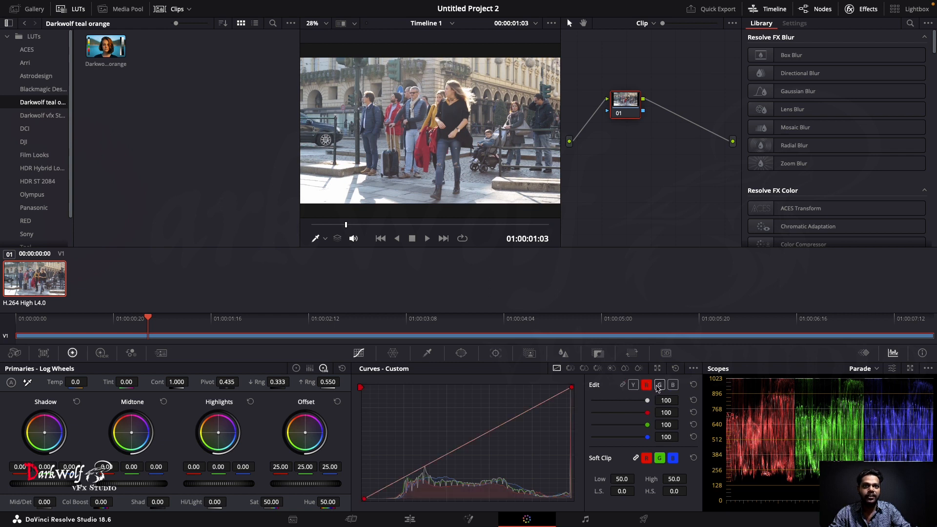
pyautogui.click(658, 386)
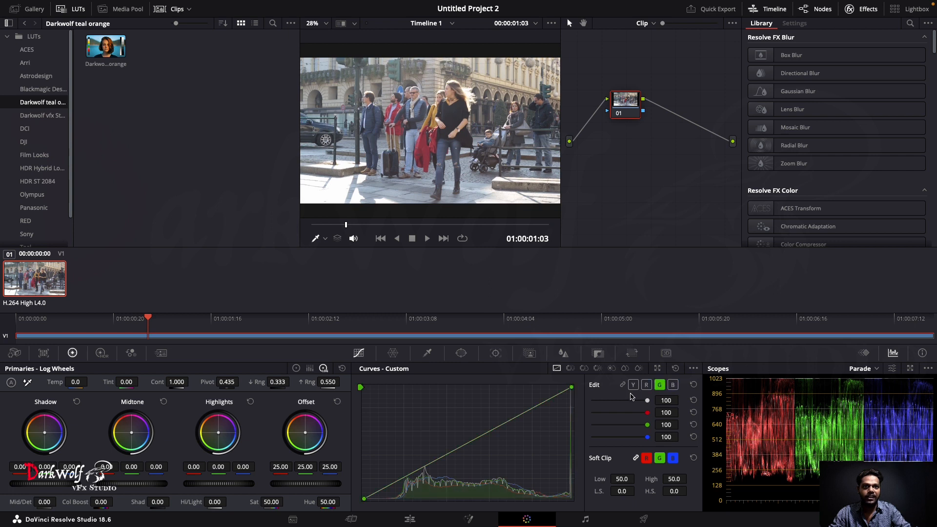
pyautogui.moveTo(572, 388); pyautogui.dragTo(526, 388)
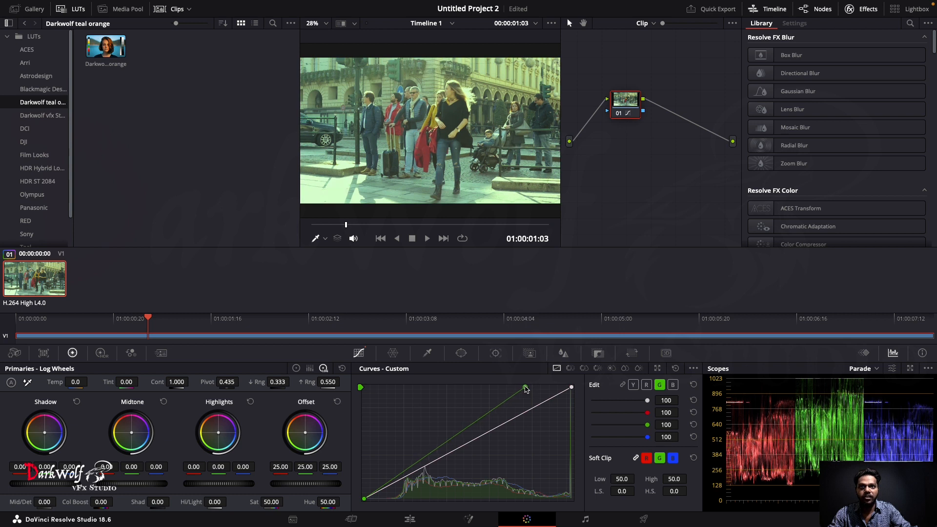
pyautogui.click(674, 386)
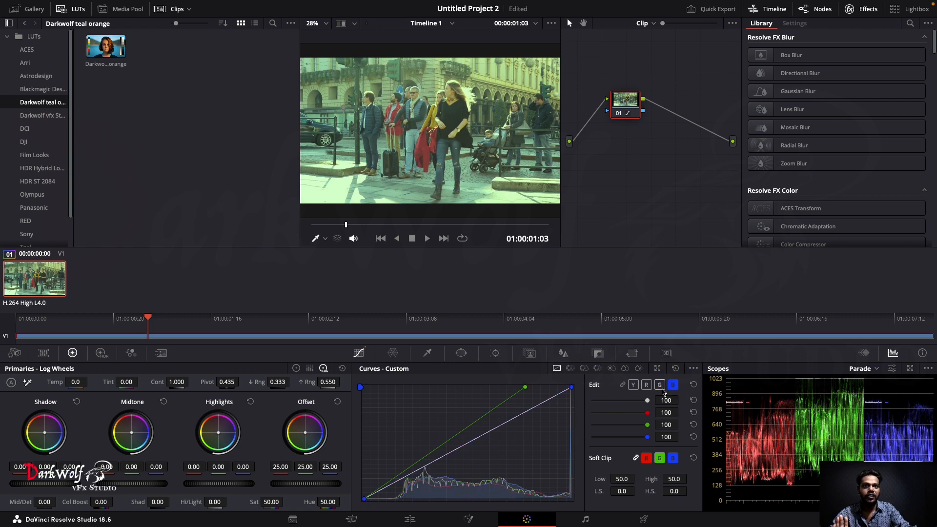
pyautogui.moveTo(572, 391); pyautogui.dragTo(524, 387)
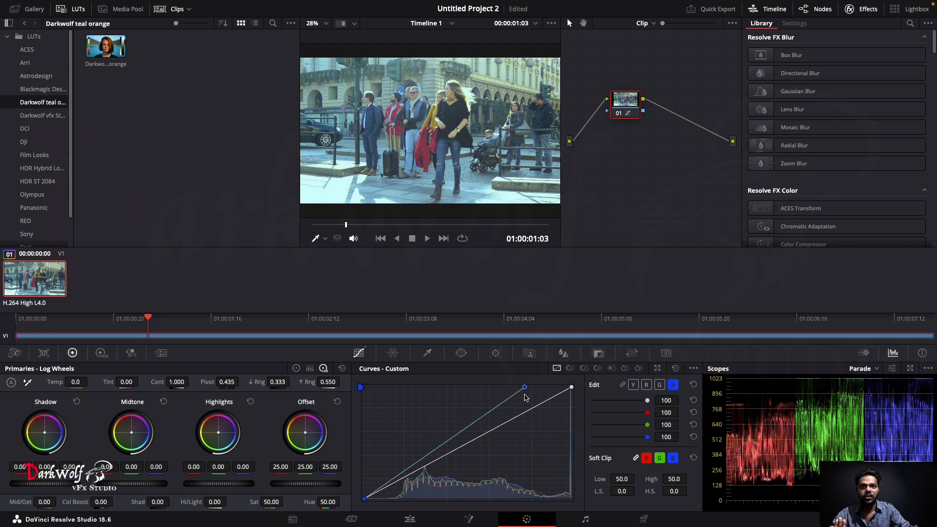
# Lower the red curve's white point, reshape its midtones and shadows with added points, and nudge the blue white point slightly further inward
pyautogui.click(646, 385)
pyautogui.moveTo(572, 388); pyautogui.dragTo(574, 408)
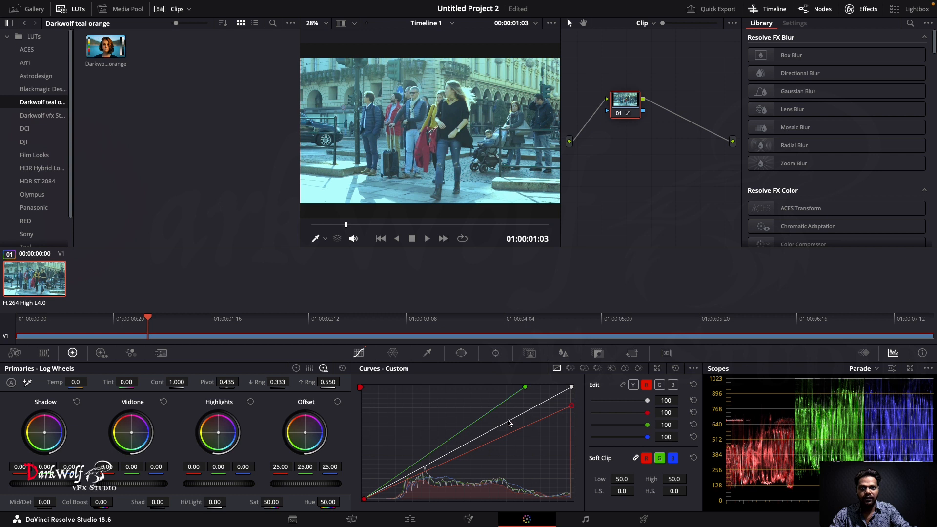
pyautogui.moveTo(484, 445)
pyautogui.mouseDown()
pyautogui.moveTo(478, 439)
pyautogui.moveTo(493, 427)
pyautogui.moveTo(482, 428)
pyautogui.mouseUp()
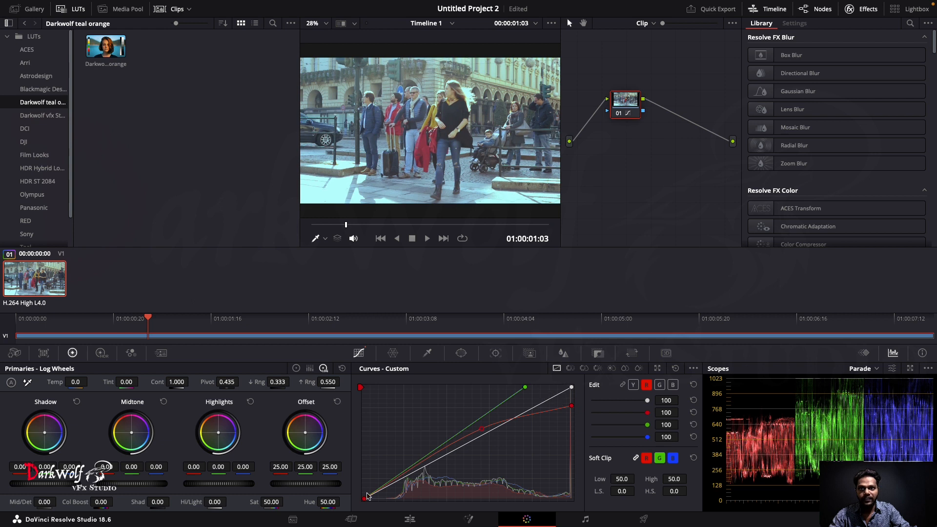
pyautogui.moveTo(401, 479); pyautogui.dragTo(404, 483)
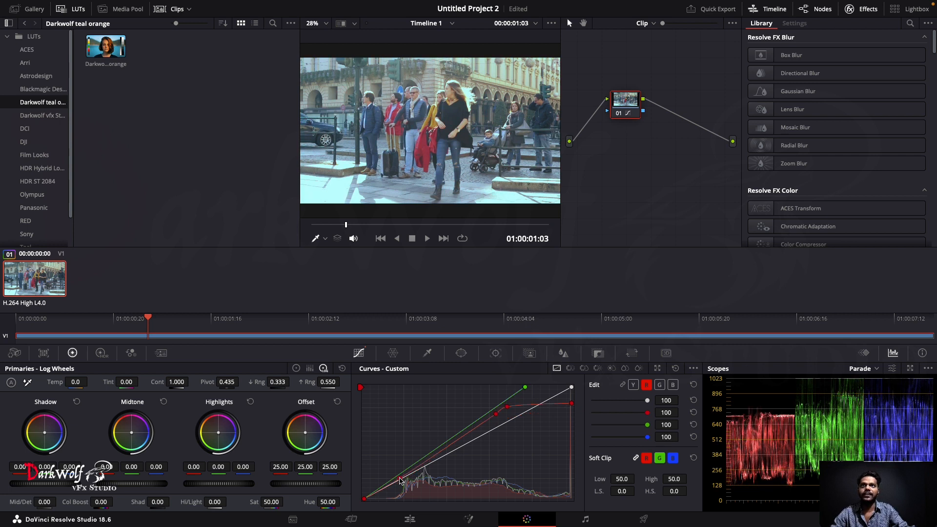
pyautogui.moveTo(526, 388); pyautogui.dragTo(518, 388)
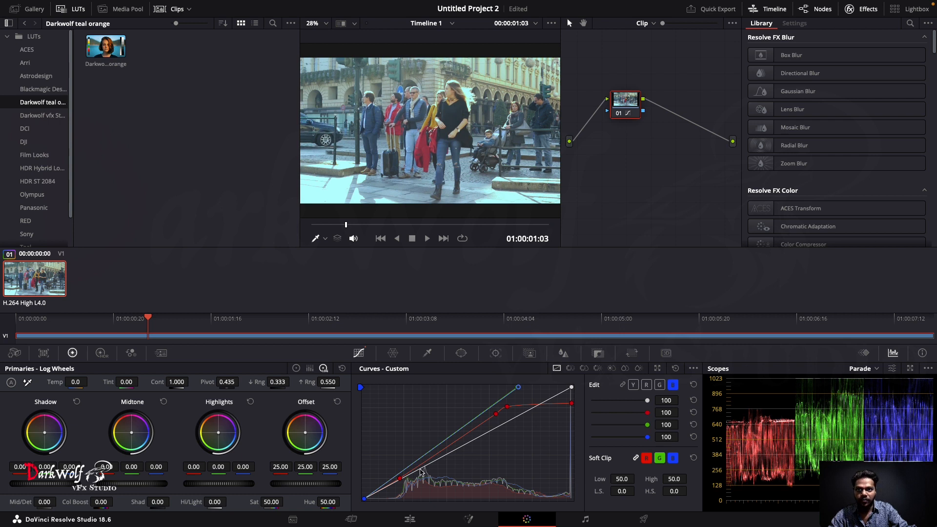
# Add control points to the luma curve and pull its shadows and midtones down to deepen the contrast
pyautogui.moveTo(416, 474)
pyautogui.mouseDown()
pyautogui.moveTo(421, 487)
pyautogui.moveTo(389, 454)
pyautogui.moveTo(415, 483)
pyautogui.mouseUp()
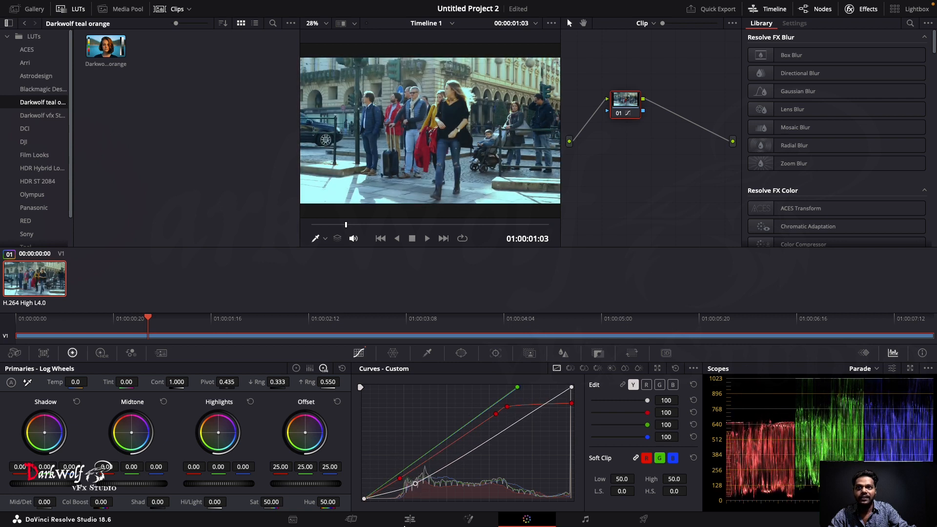
pyautogui.moveTo(417, 486); pyautogui.dragTo(418, 491)
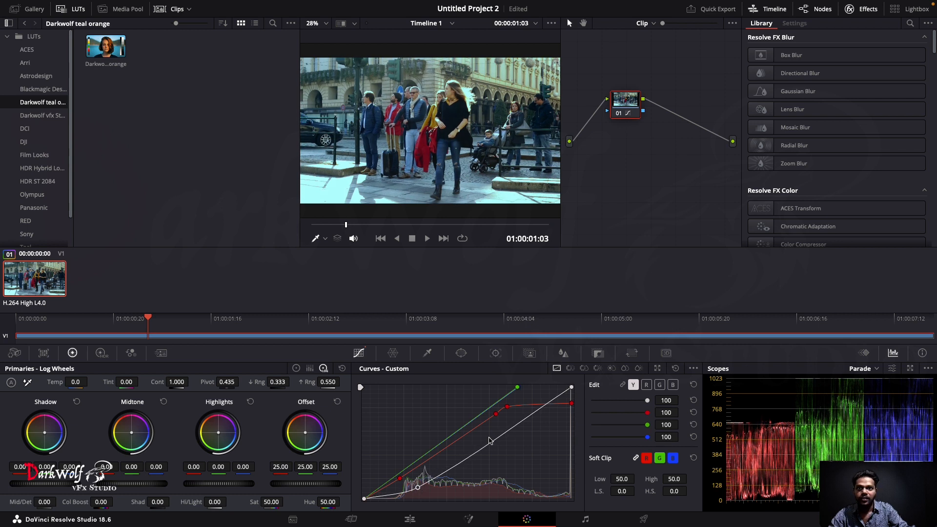
pyautogui.moveTo(534, 412)
pyautogui.mouseDown()
pyautogui.moveTo(542, 408)
pyautogui.moveTo(536, 415)
pyautogui.mouseUp()
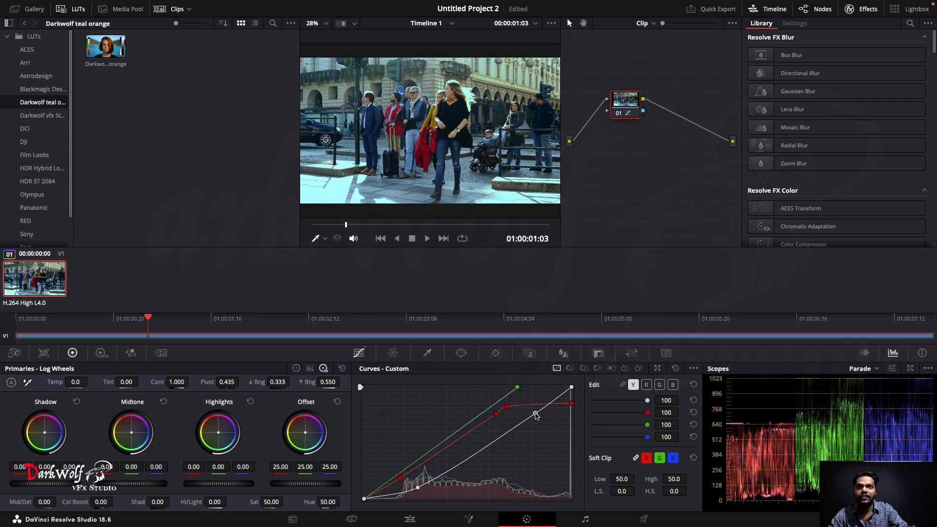
pyautogui.click(480, 455)
pyautogui.moveTo(418, 490); pyautogui.dragTo(418, 492)
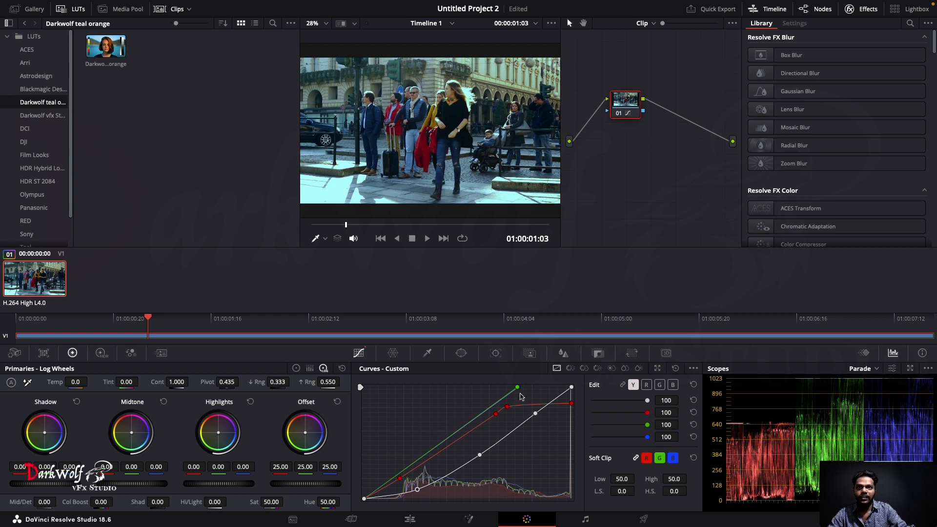
# Shift the blue curve's white point further inward and sample the woman's hair to add matching points on the curves
pyautogui.moveTo(518, 388)
pyautogui.mouseDown()
pyautogui.moveTo(493, 392)
pyautogui.moveTo(535, 389)
pyautogui.moveTo(486, 394)
pyautogui.moveTo(516, 389)
pyautogui.moveTo(498, 393)
pyautogui.mouseUp()
pyautogui.click(486, 388)
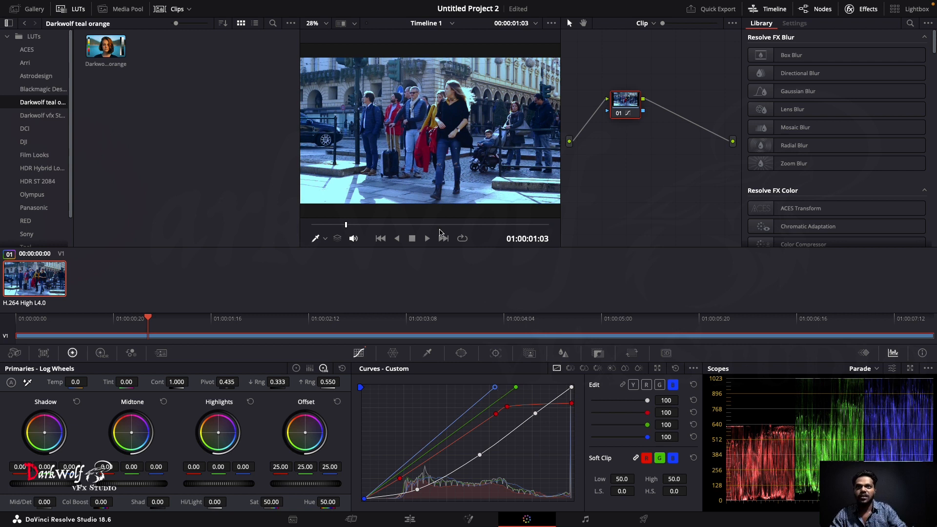
pyautogui.click(452, 88)
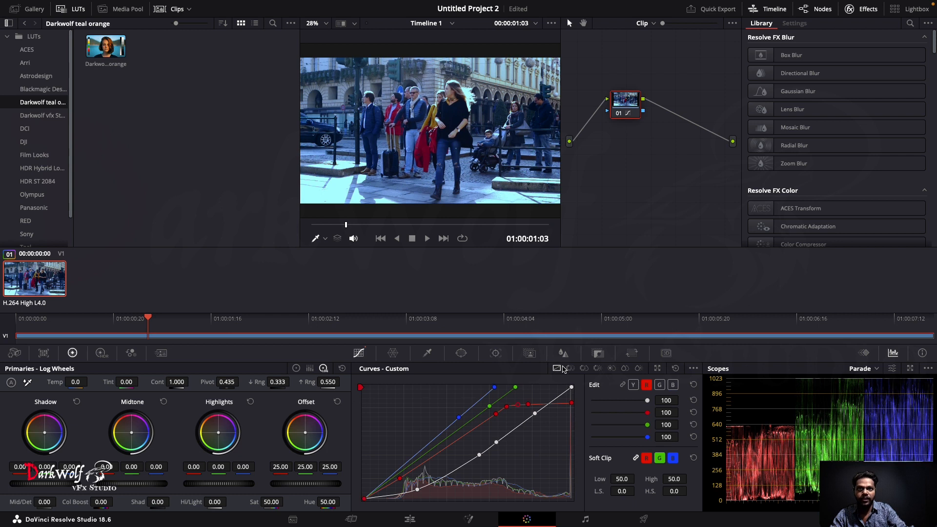
# Sample the woman's hair for the Hue Vs Sat curve and raise saturation to 1.62 at input hue 278.15
pyautogui.click(584, 369)
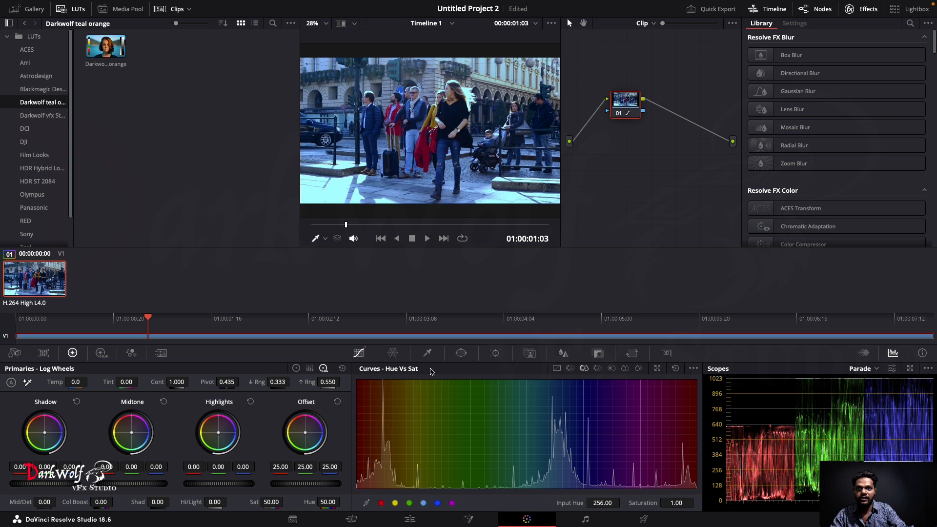
pyautogui.click(453, 88)
pyautogui.moveTo(376, 436); pyautogui.dragTo(378, 401)
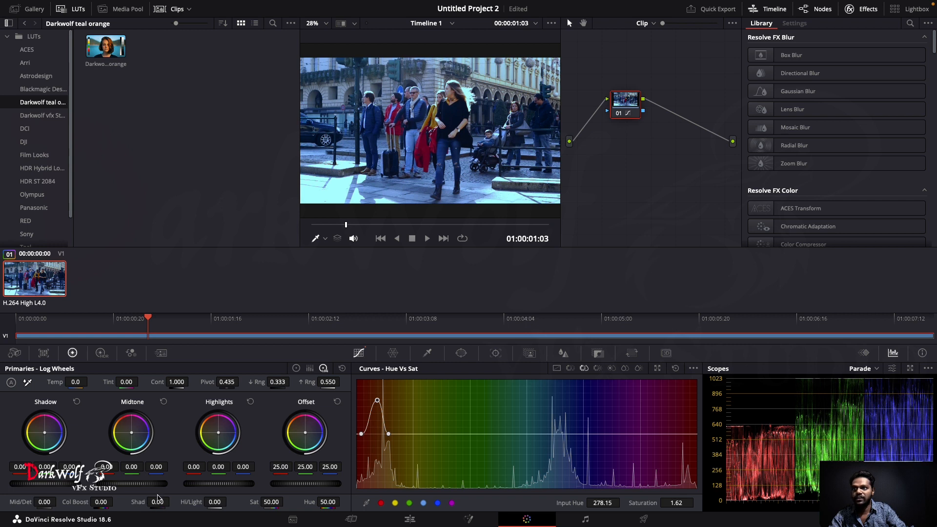
# Lower the primaries' Shad value to -23.00 and return the curves to custom mode
pyautogui.moveTo(160, 505)
pyautogui.mouseDown()
pyautogui.moveTo(110, 505)
pyautogui.moveTo(173, 501)
pyautogui.mouseUp()
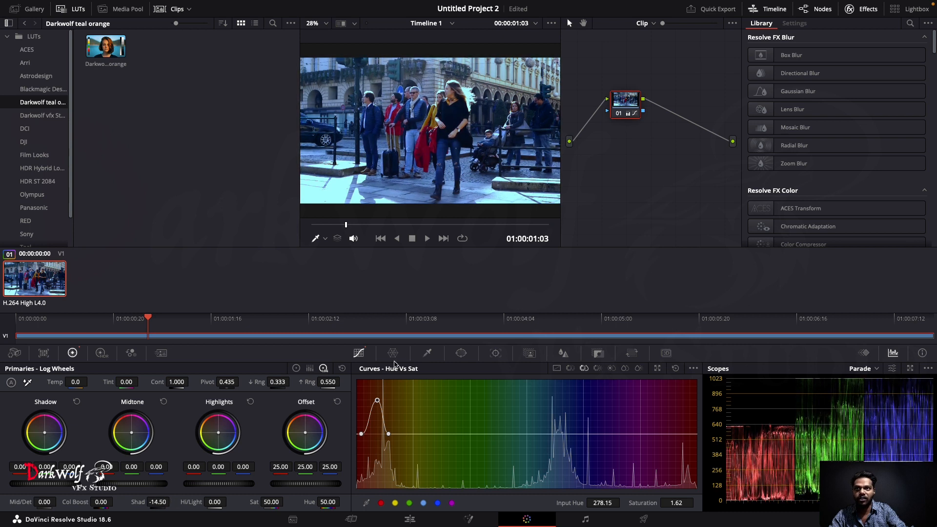
pyautogui.click(558, 369)
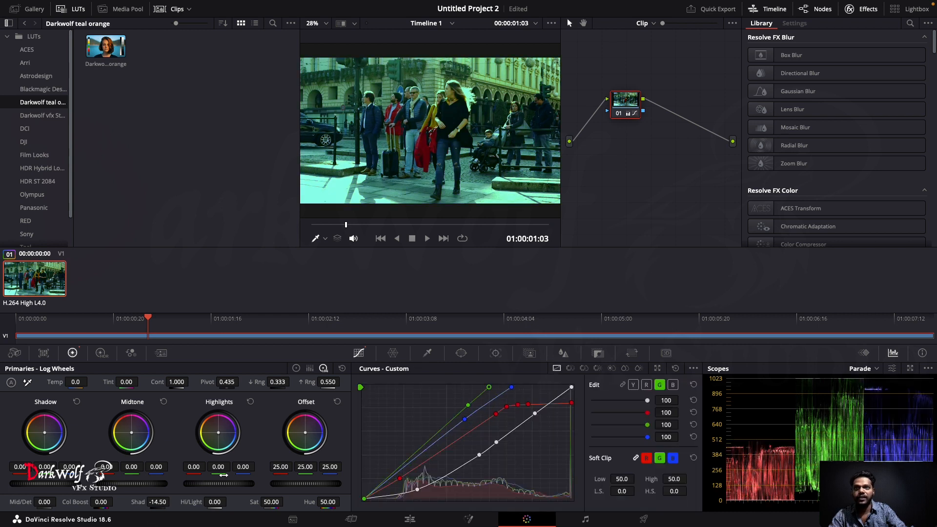
pyautogui.moveTo(166, 501); pyautogui.dragTo(158, 505)
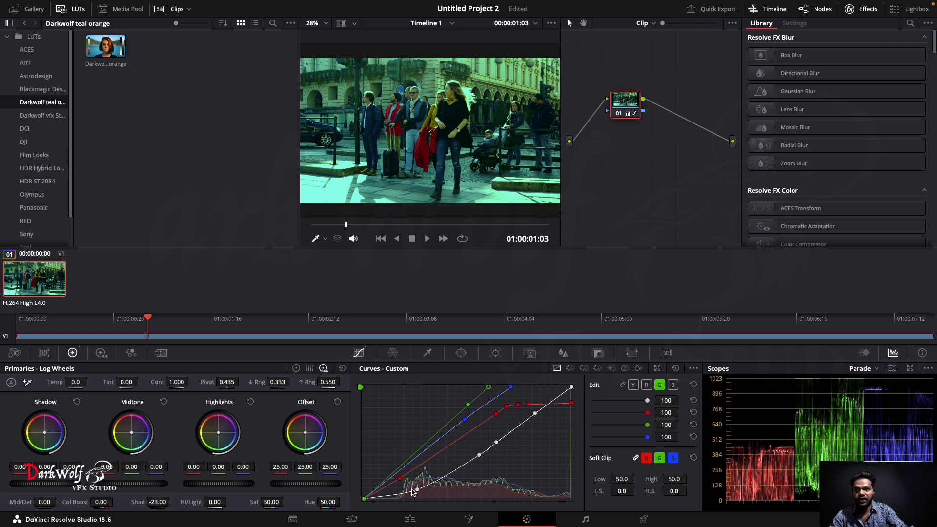
# Refine the dark end of the luma curve with extra control points that pull the deepest shadows down
pyautogui.click(440, 484)
pyautogui.moveTo(441, 485); pyautogui.dragTo(407, 502)
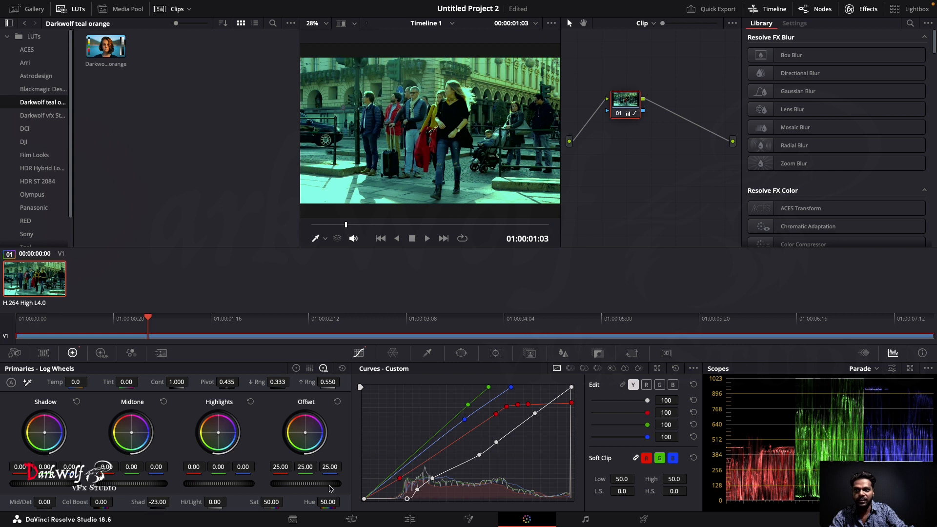
pyautogui.moveTo(417, 491)
pyautogui.mouseDown()
pyautogui.moveTo(423, 495)
pyautogui.moveTo(403, 496)
pyautogui.moveTo(420, 488)
pyautogui.mouseUp()
pyautogui.click(421, 489)
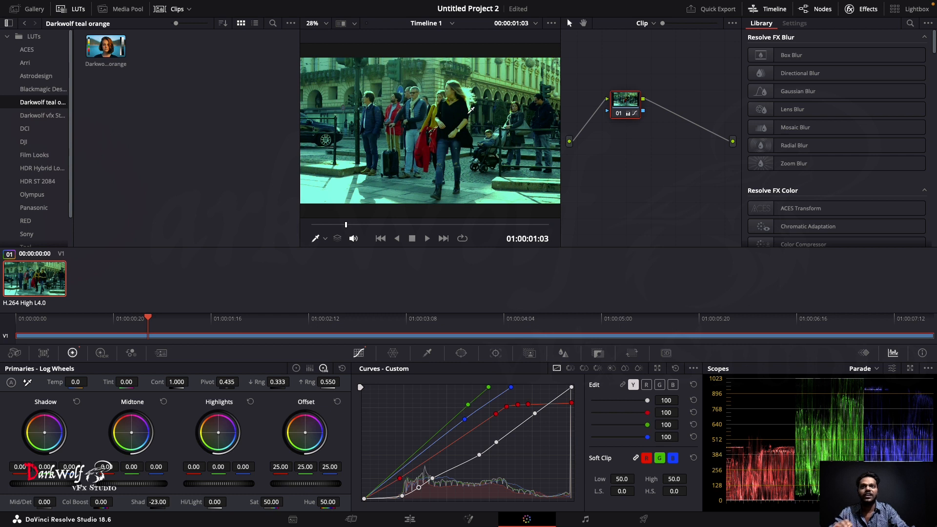
# Play the graded clip from its start and stop at 01:00:03:09
pyautogui.click(10, 330)
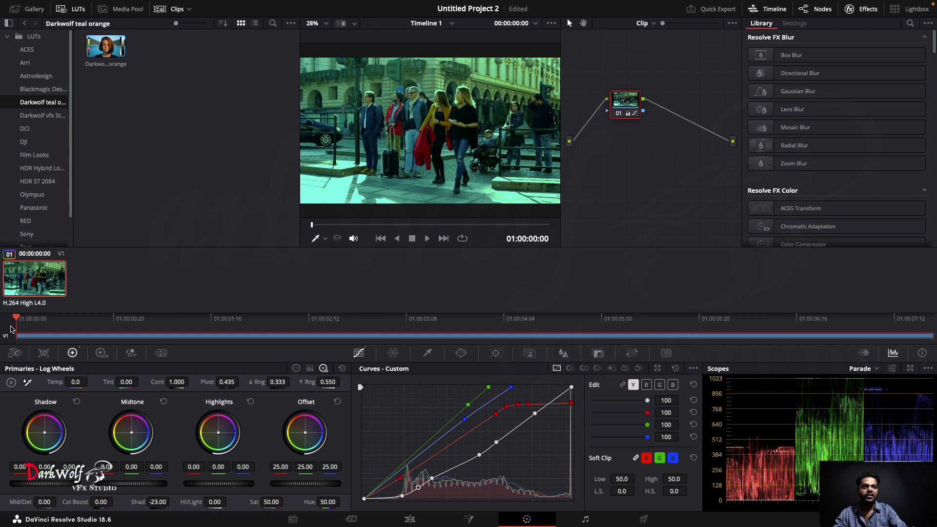
pyautogui.press('space')
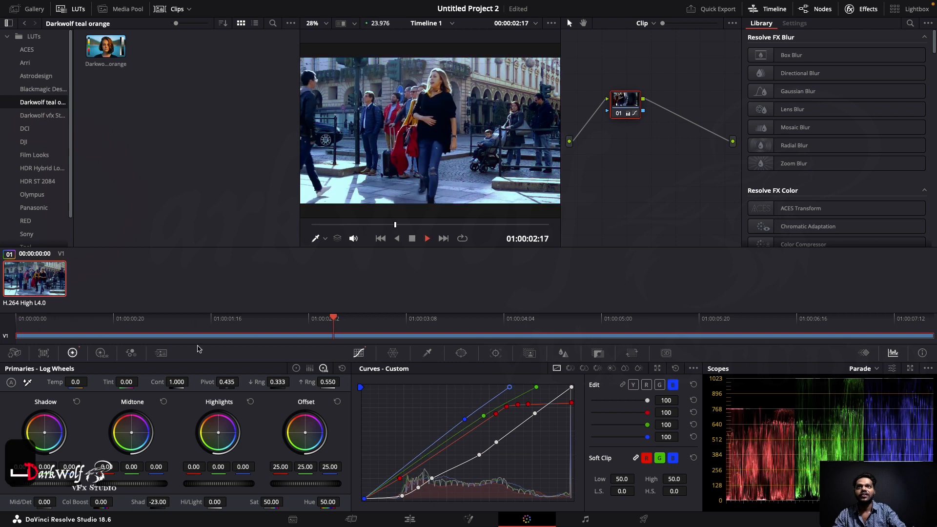
pyautogui.press('space')
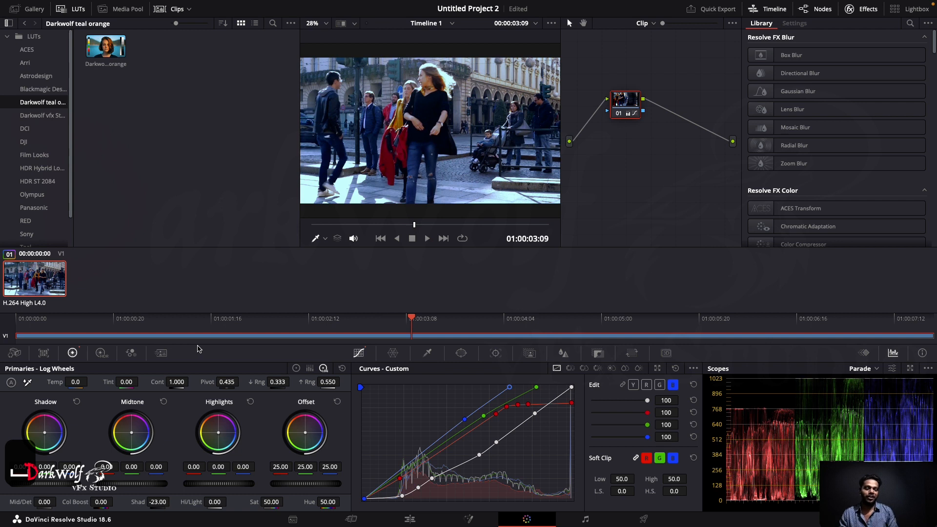